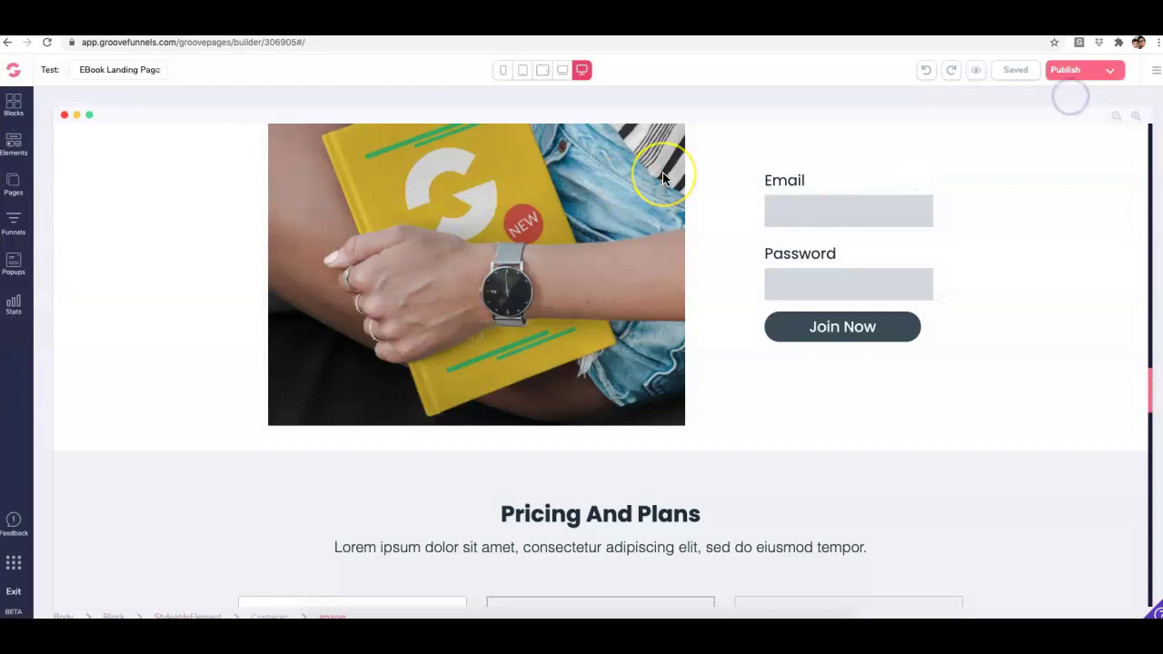
Look over the e-book landing page's sections, from the headline and video review to the account sign-up form
left_click(1004, 187)
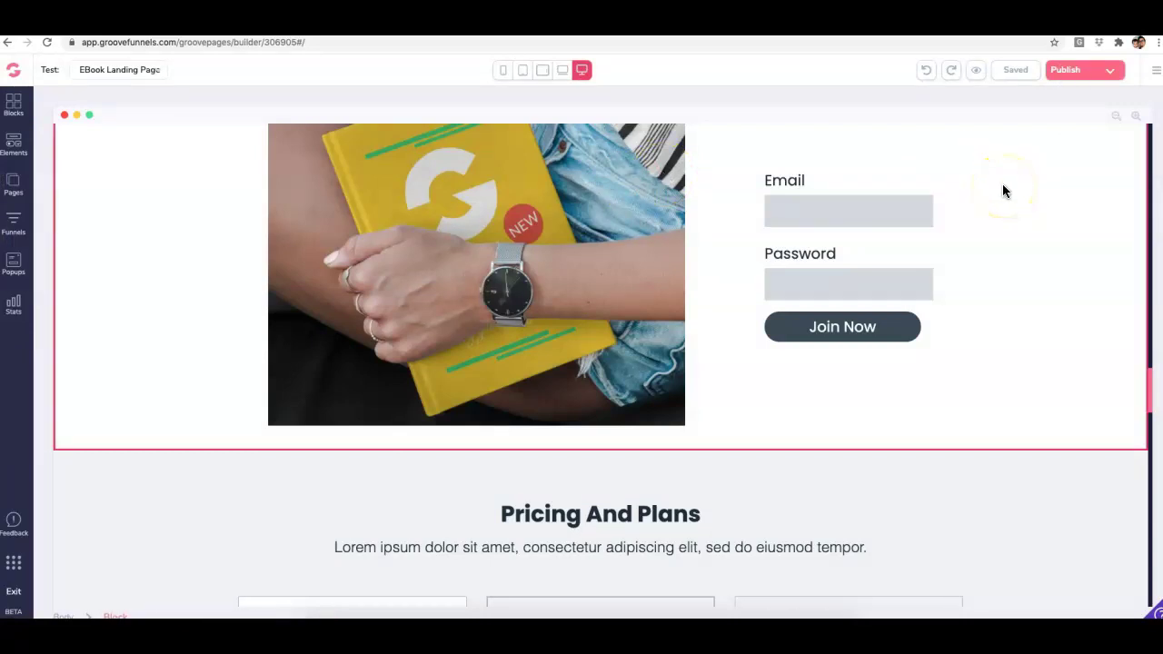
mouse_move(929, 221)
left_mouse_down()
mouse_move(895, 252)
mouse_move(715, 289)
left_mouse_up()
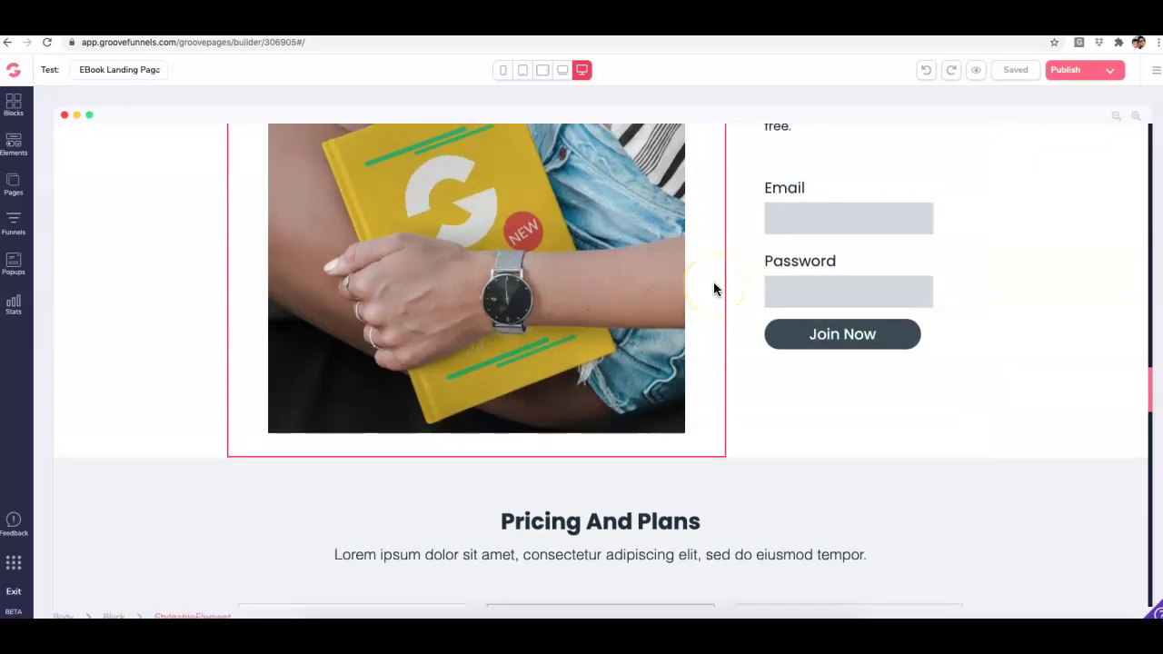
left_click(730, 284)
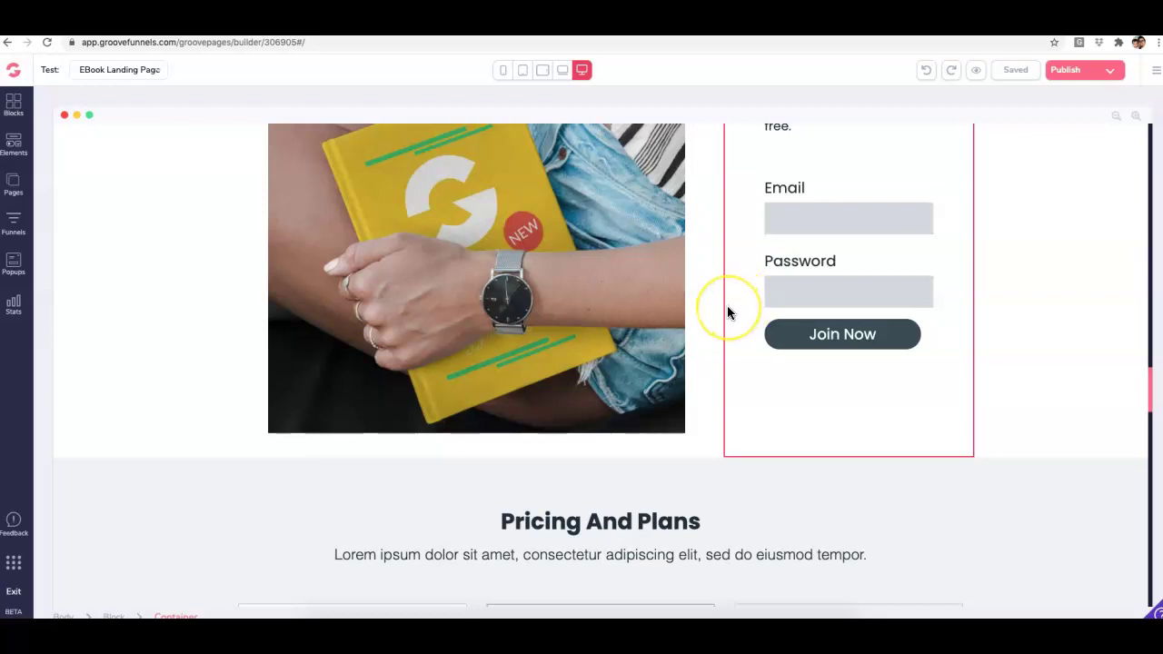
scroll(723, 309, "down", 20)
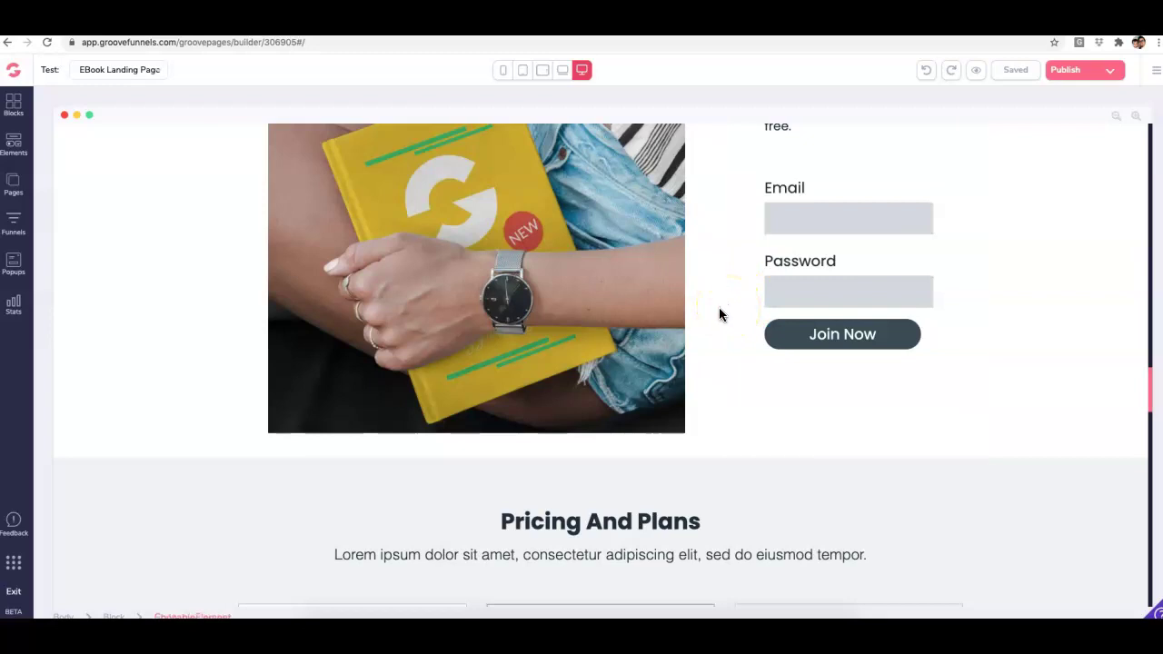
scroll(718, 307, "up", 20)
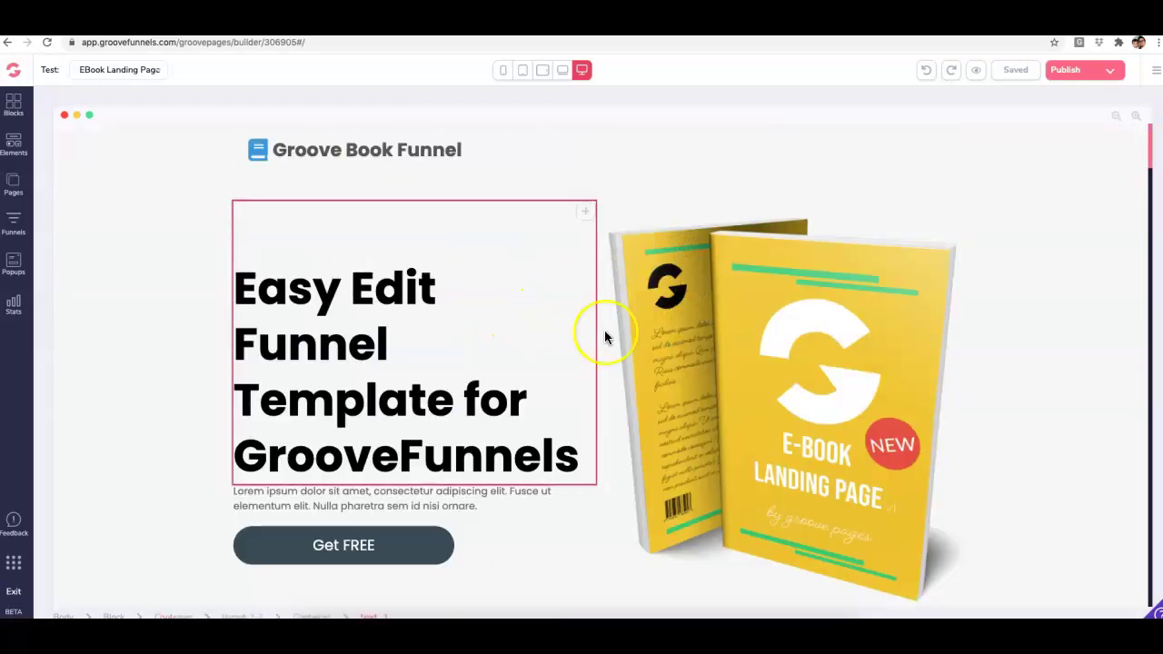
scroll(606, 332, "down", 10)
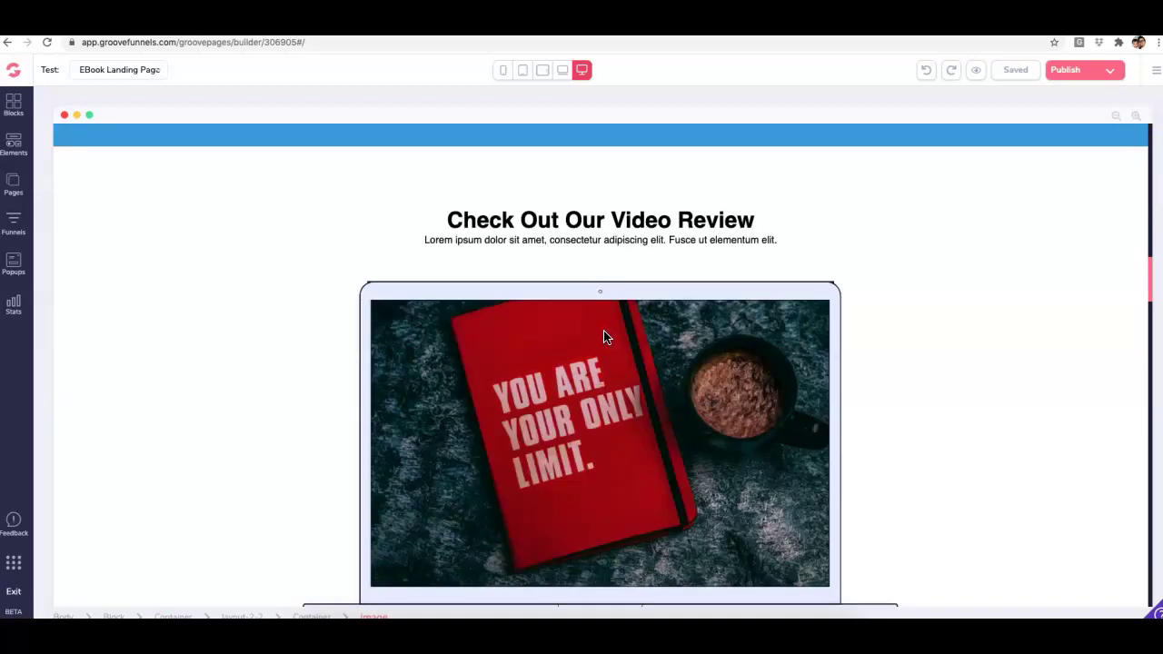
scroll(607, 332, "down", 10)
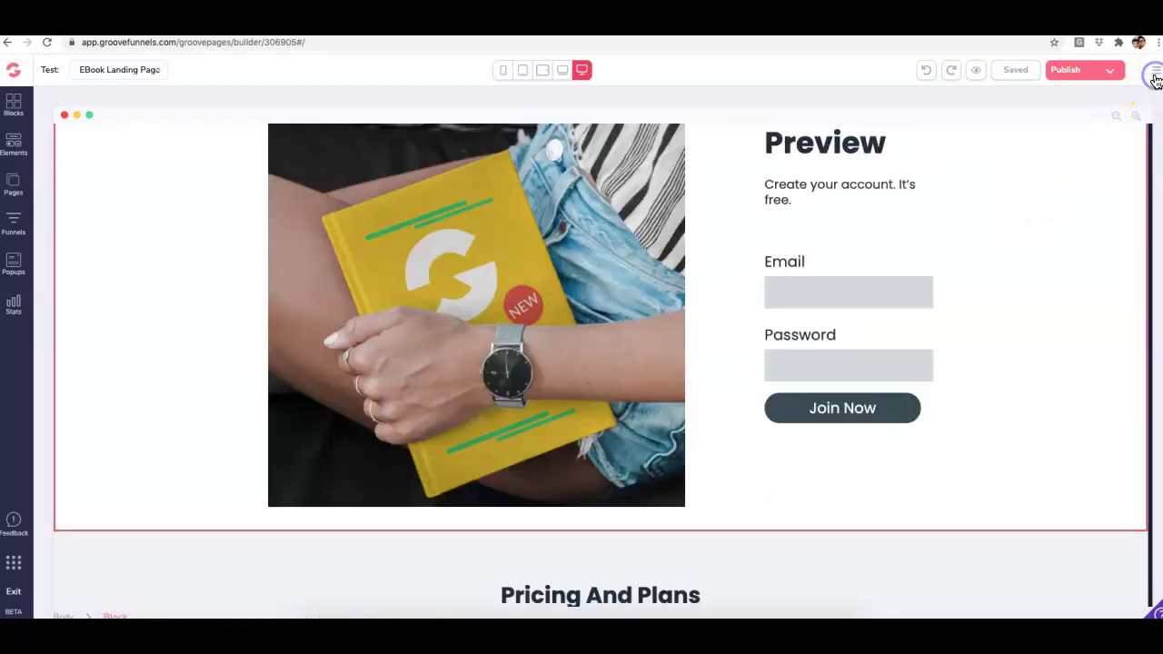
Start adding a new integration to the account and review the available integration types, such as ActiveCampaign, Sendiio and Zapier
left_click(1156, 72)
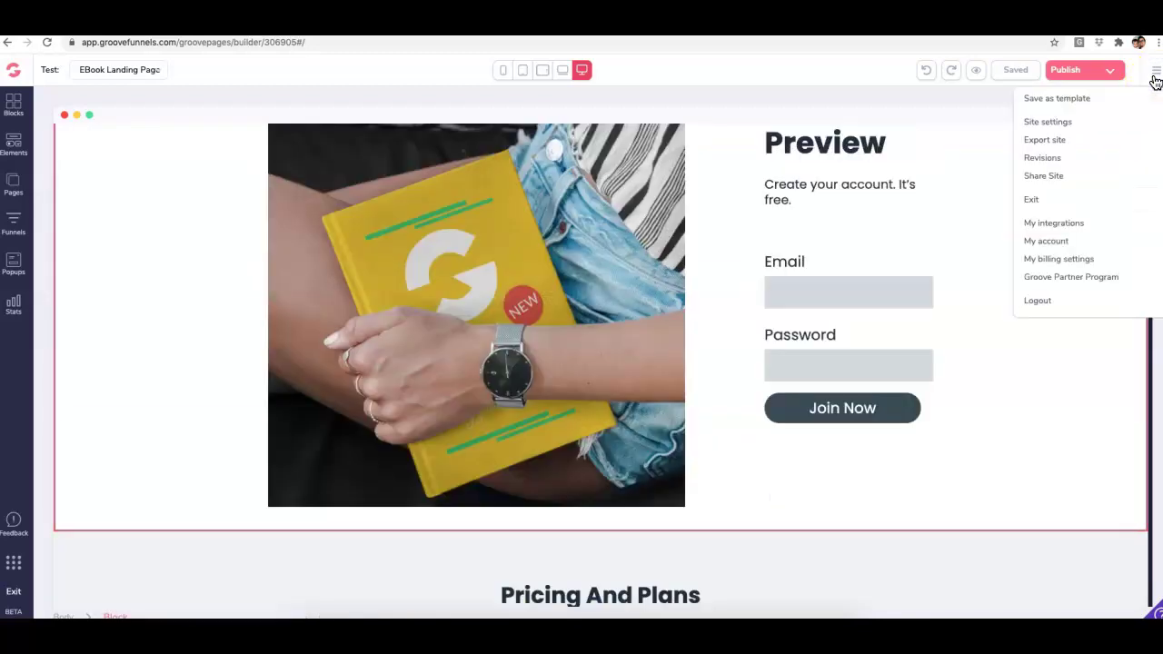
left_click(1059, 226)
left_click(120, 278)
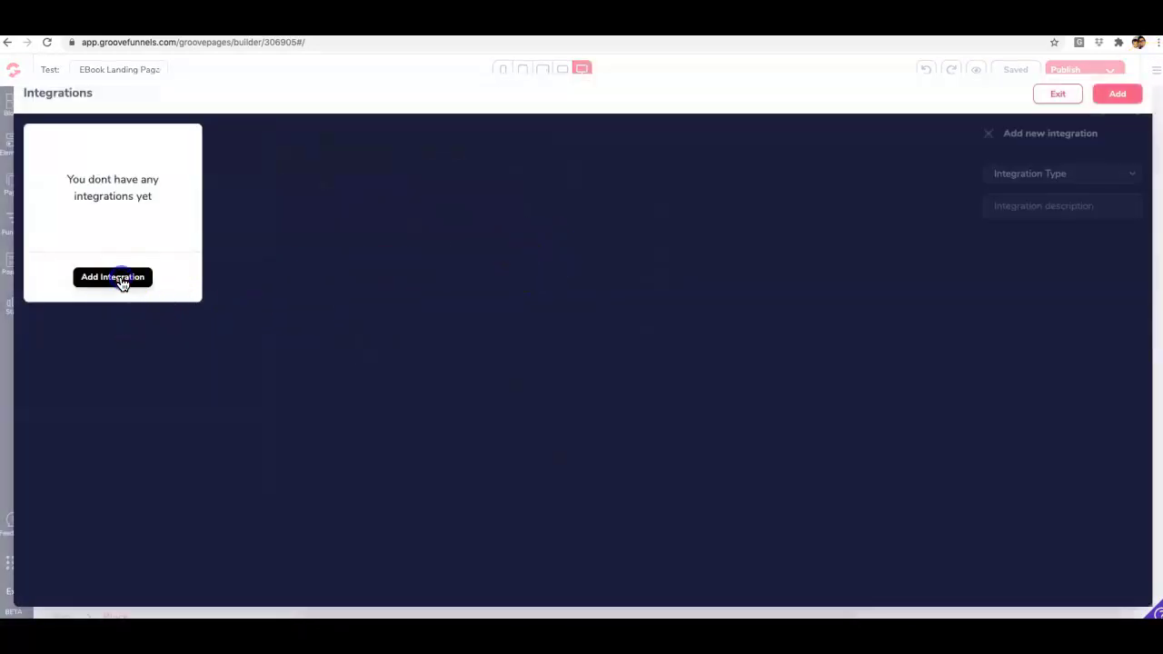
left_click(1071, 175)
scroll(1054, 208, "down", 1)
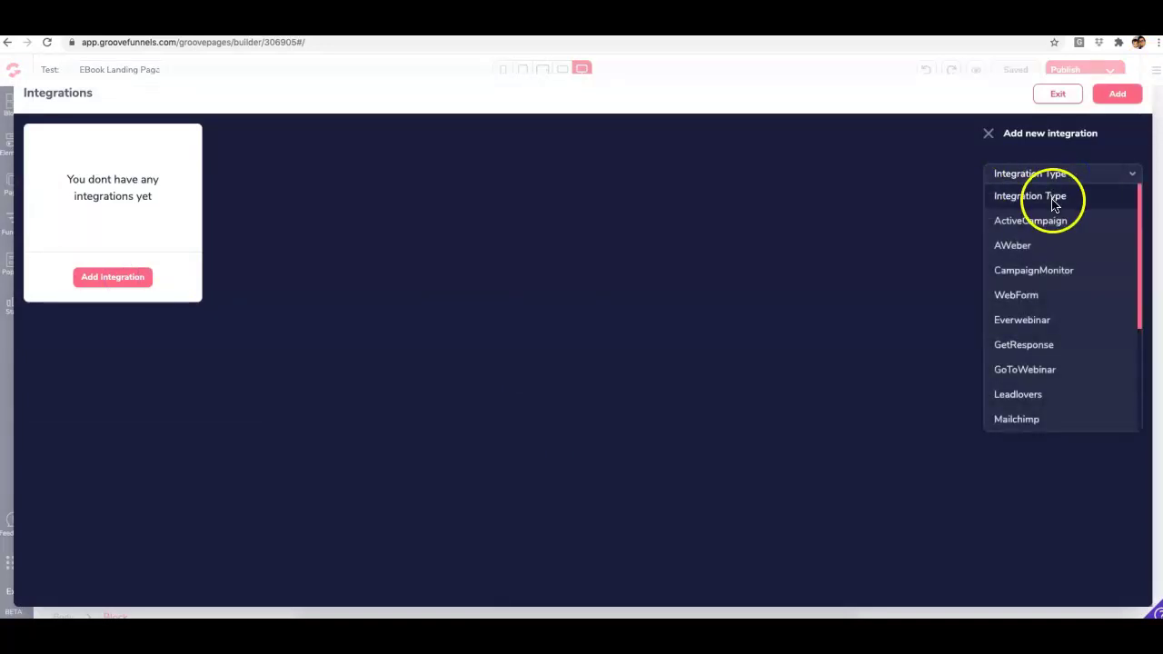
scroll(1042, 322, "down", 4)
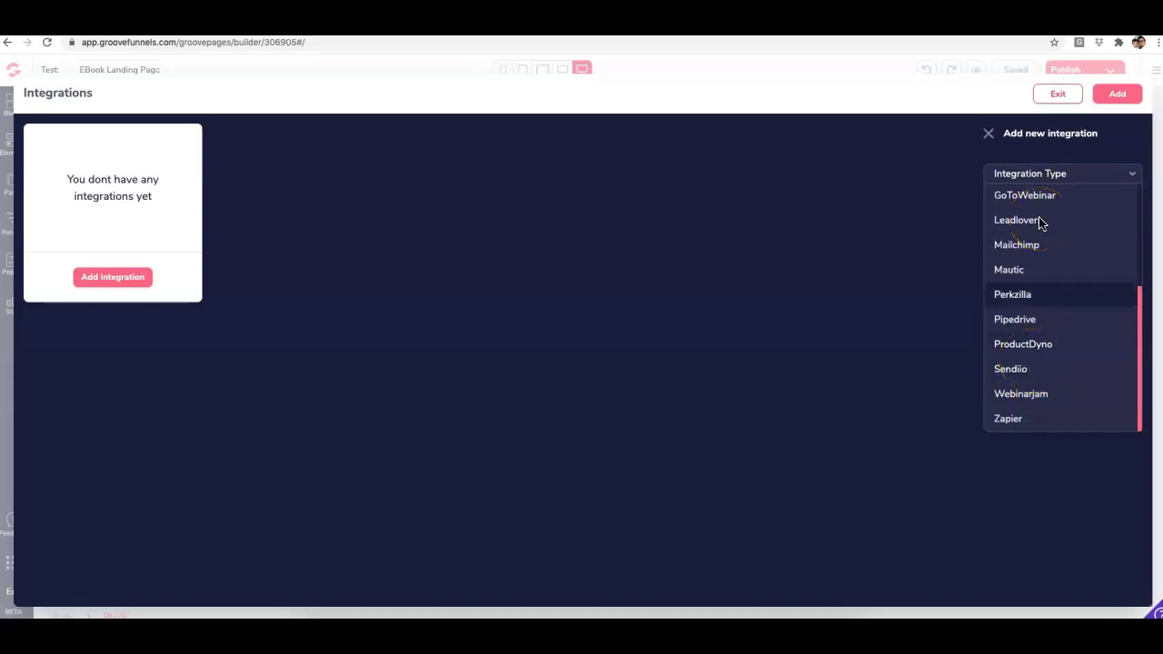
scroll(1059, 314, "up", 5)
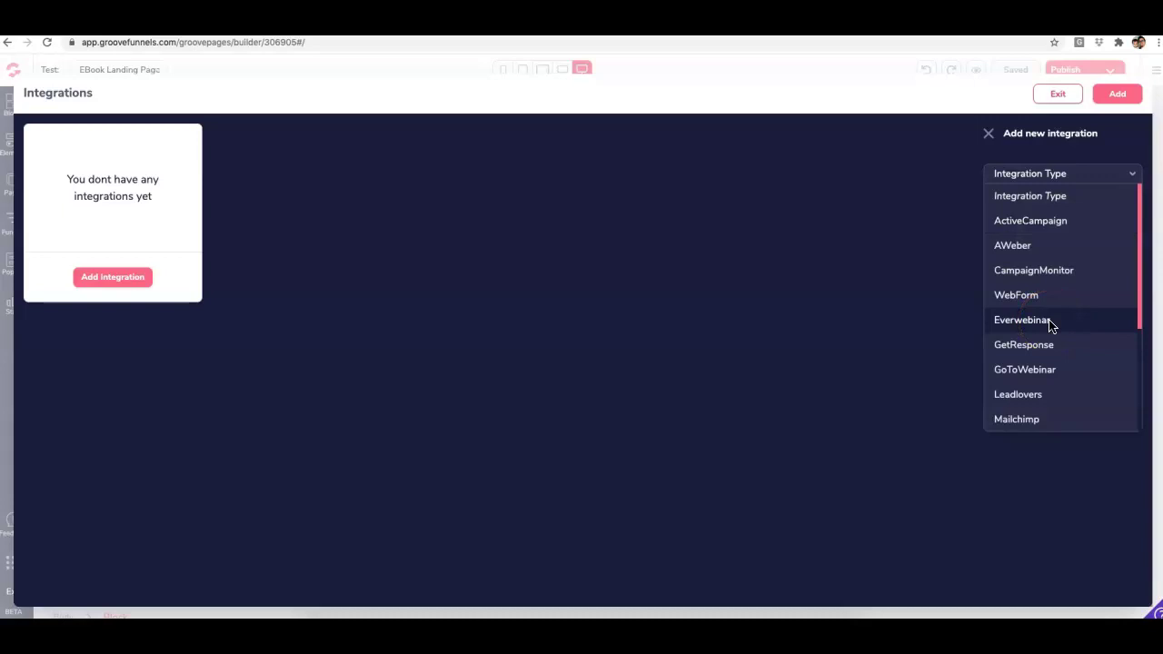
scroll(1020, 372, "down", 3)
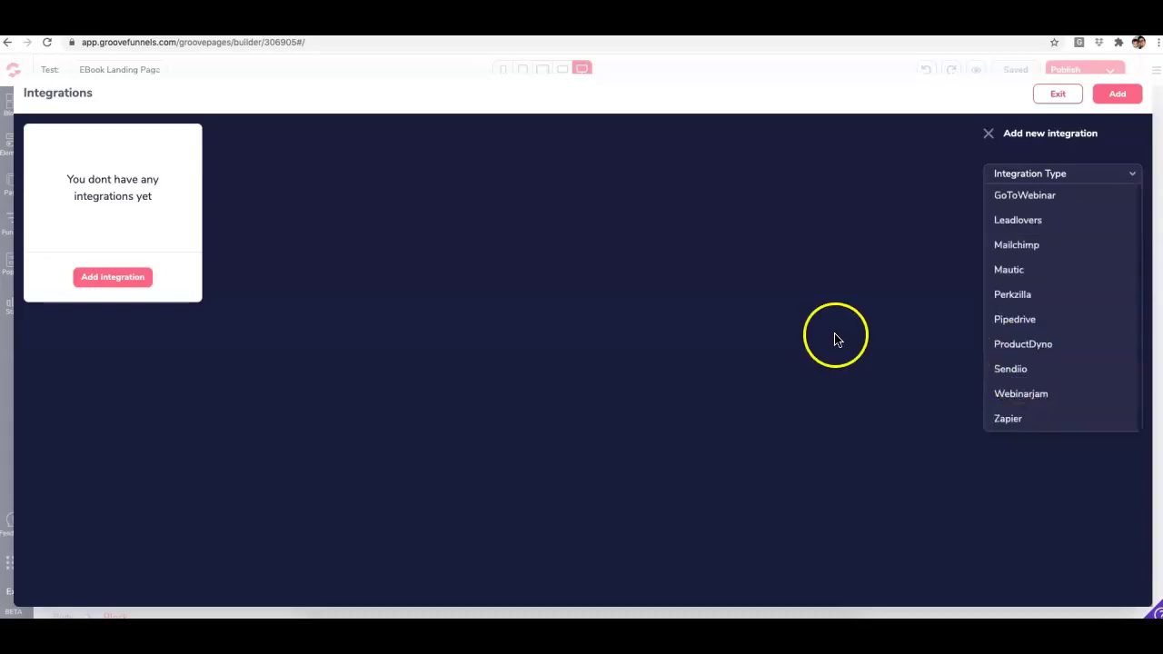
left_click(758, 311)
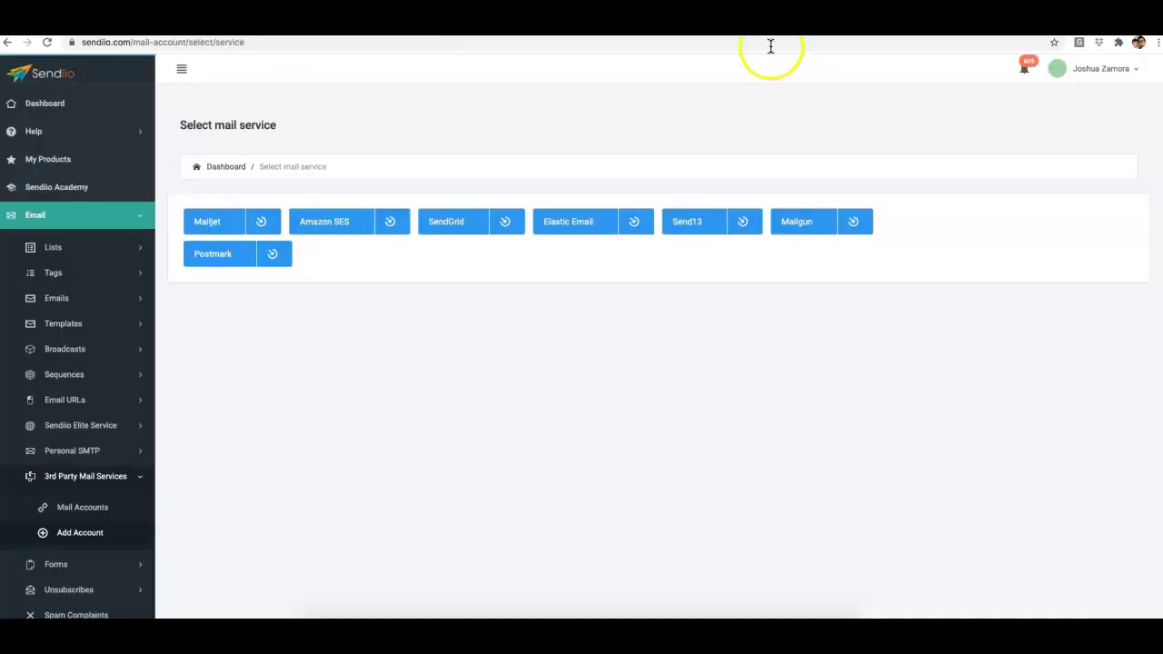
Open the list of all stored emails in Sendiio and sort it by weight in descending order
left_click(60, 301)
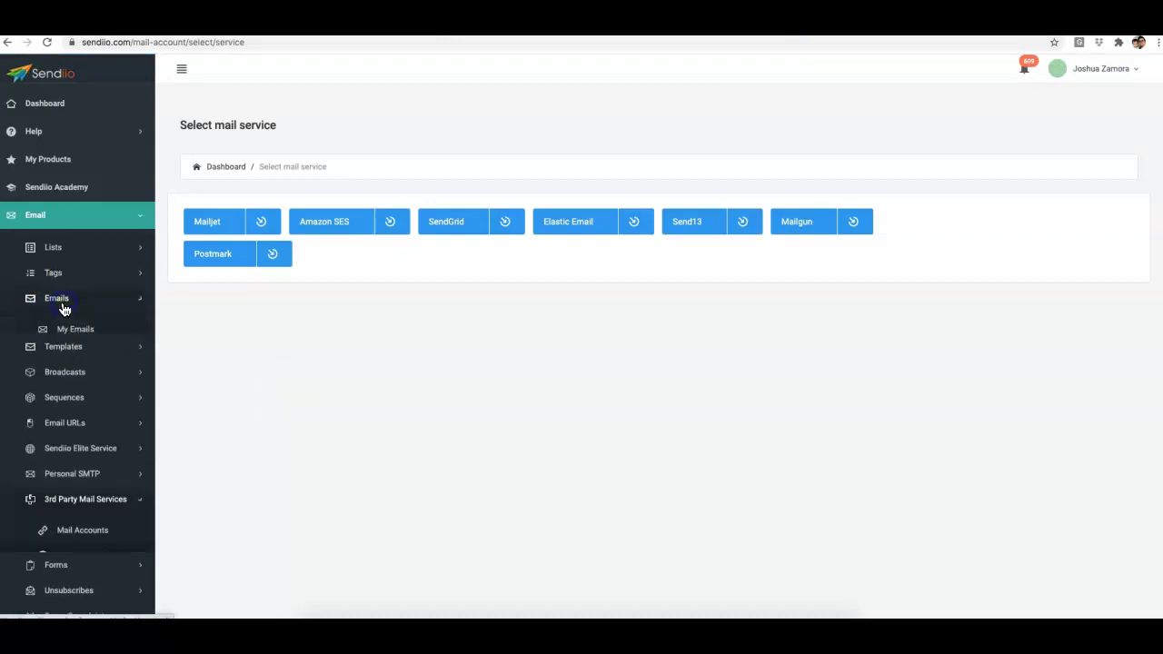
left_click(75, 331)
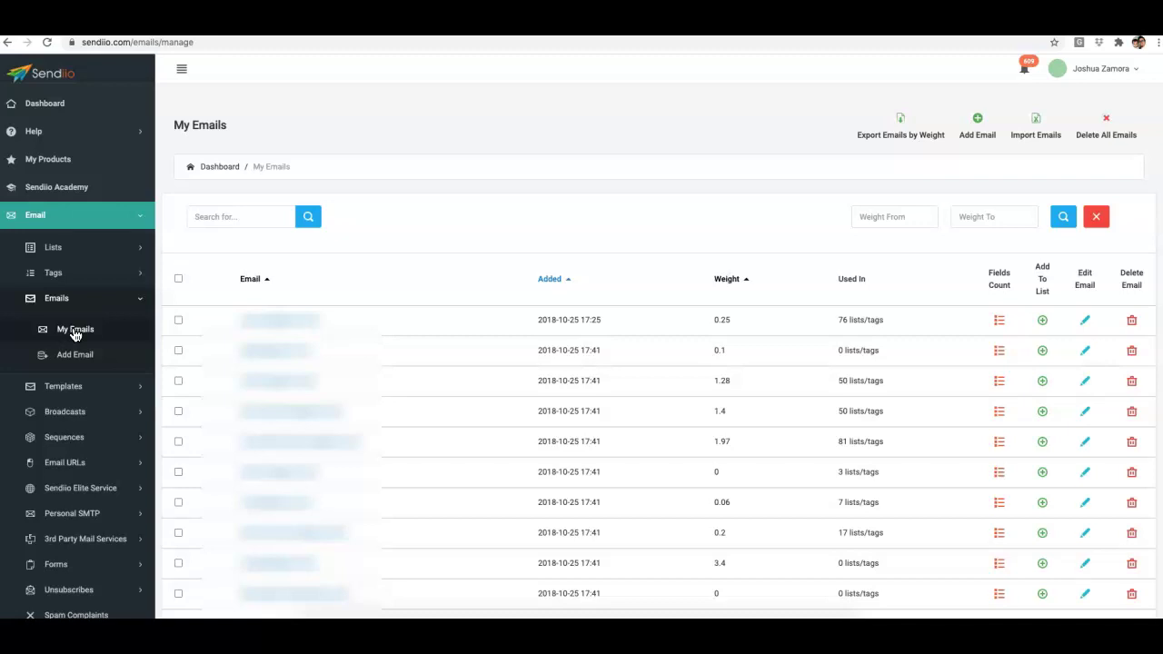
left_click(752, 283)
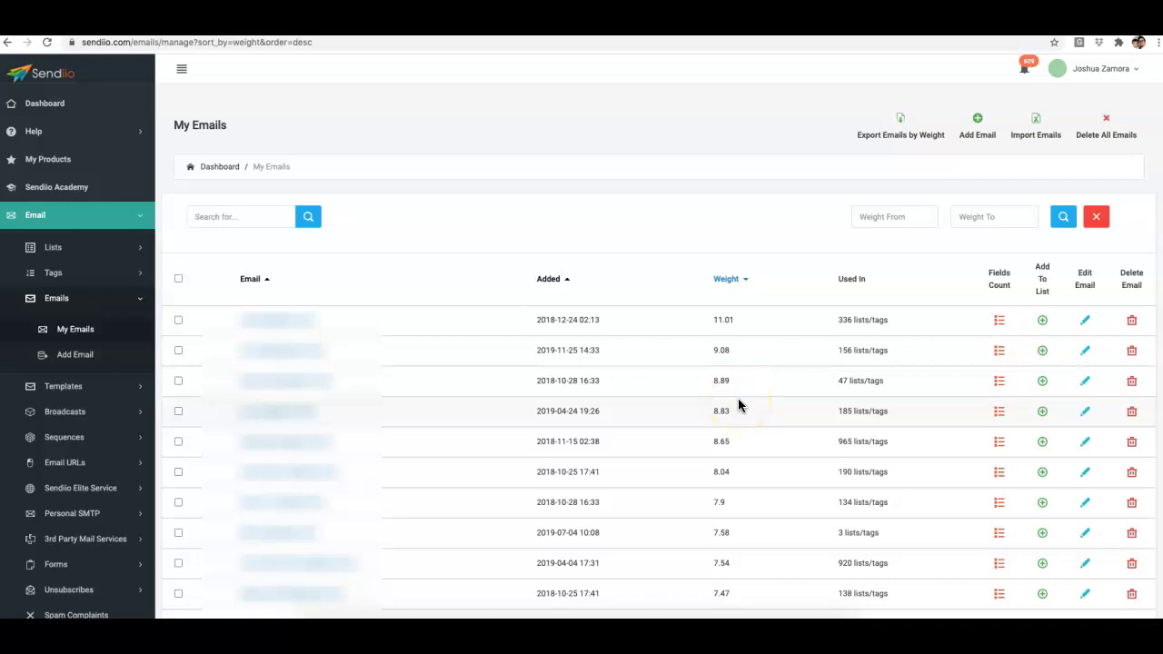
Filter the email list to contacts with a weight from 5 to 10
left_click(884, 217)
type("5")
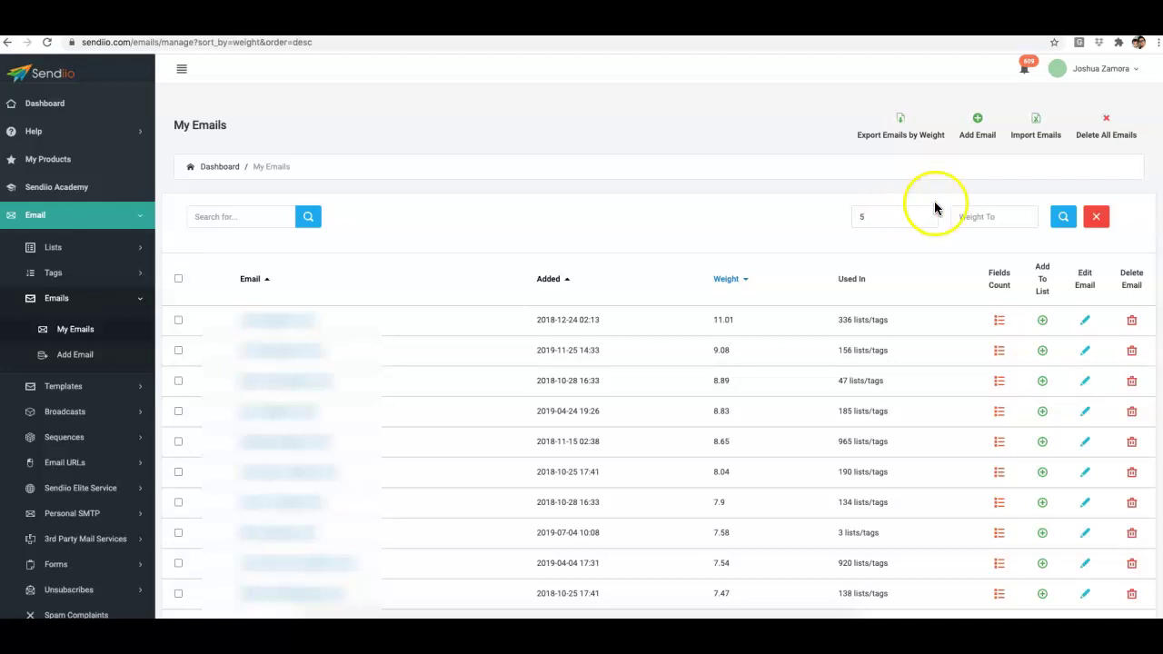
left_click(977, 216)
type("10")
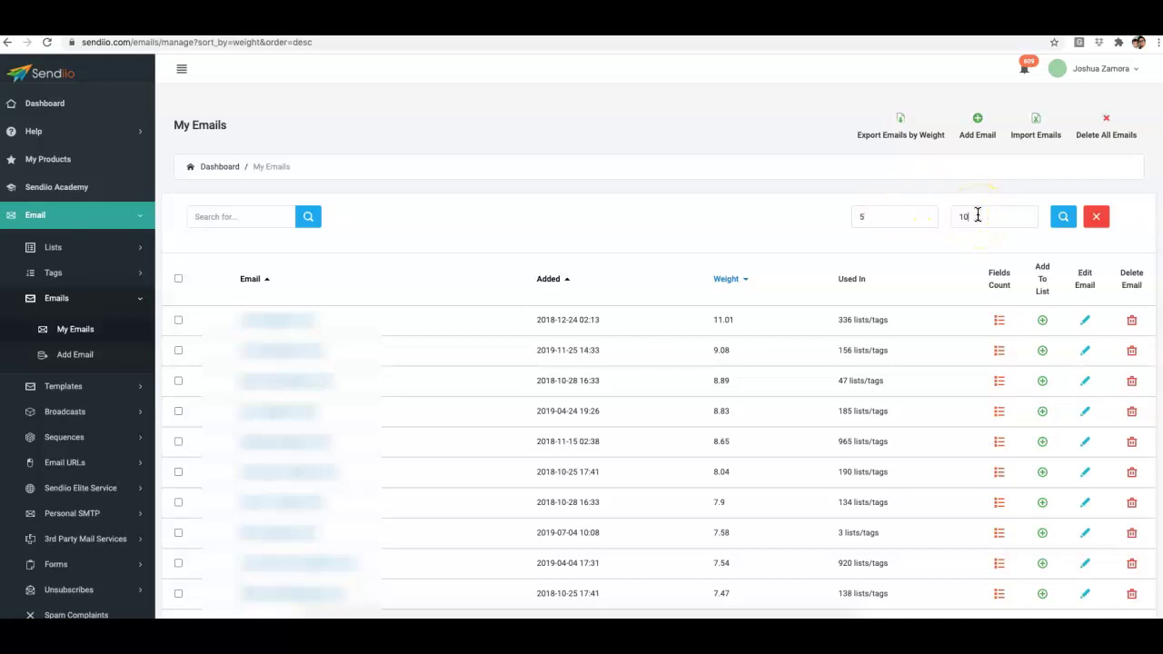
left_click(1065, 219)
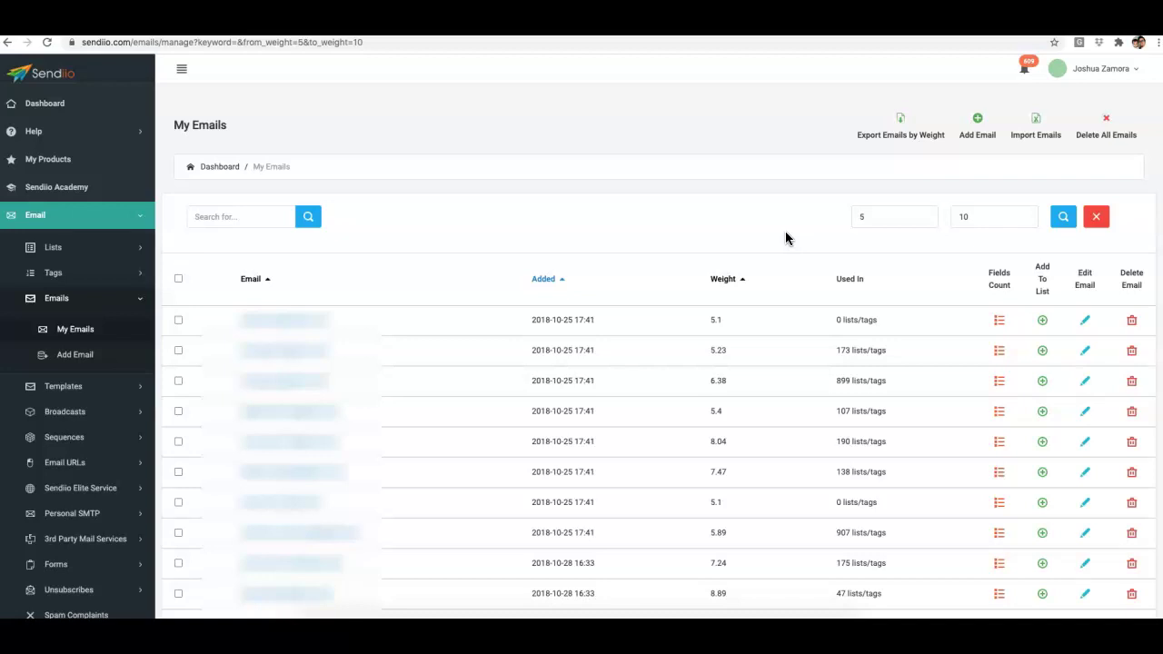
left_click(839, 193)
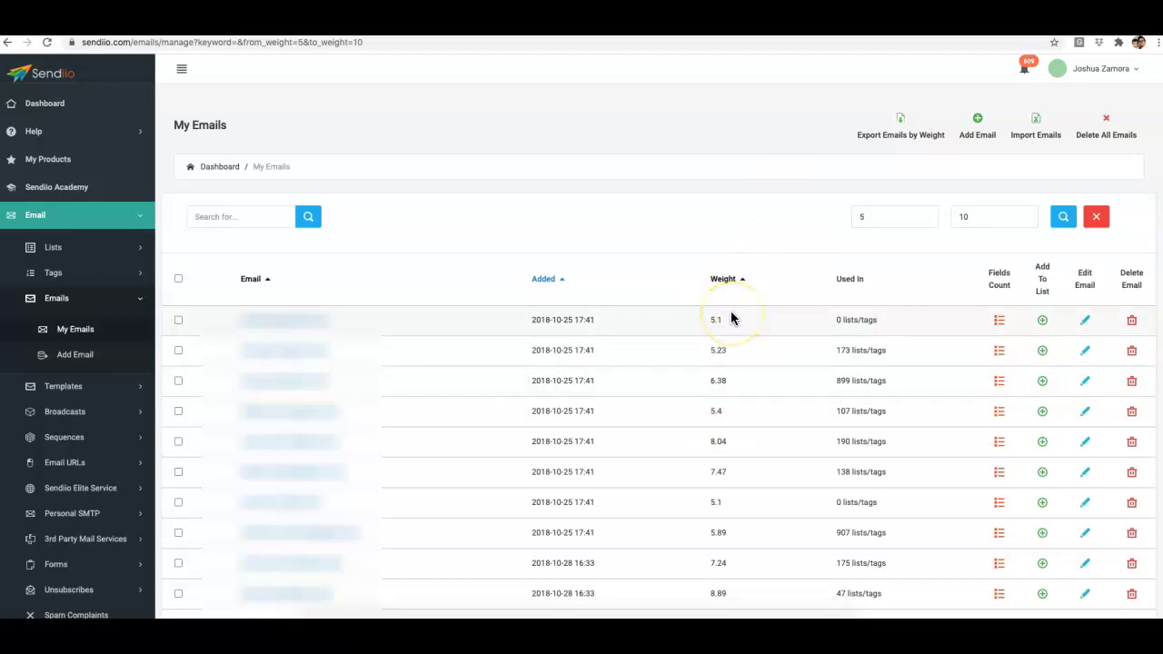
left_click(710, 134)
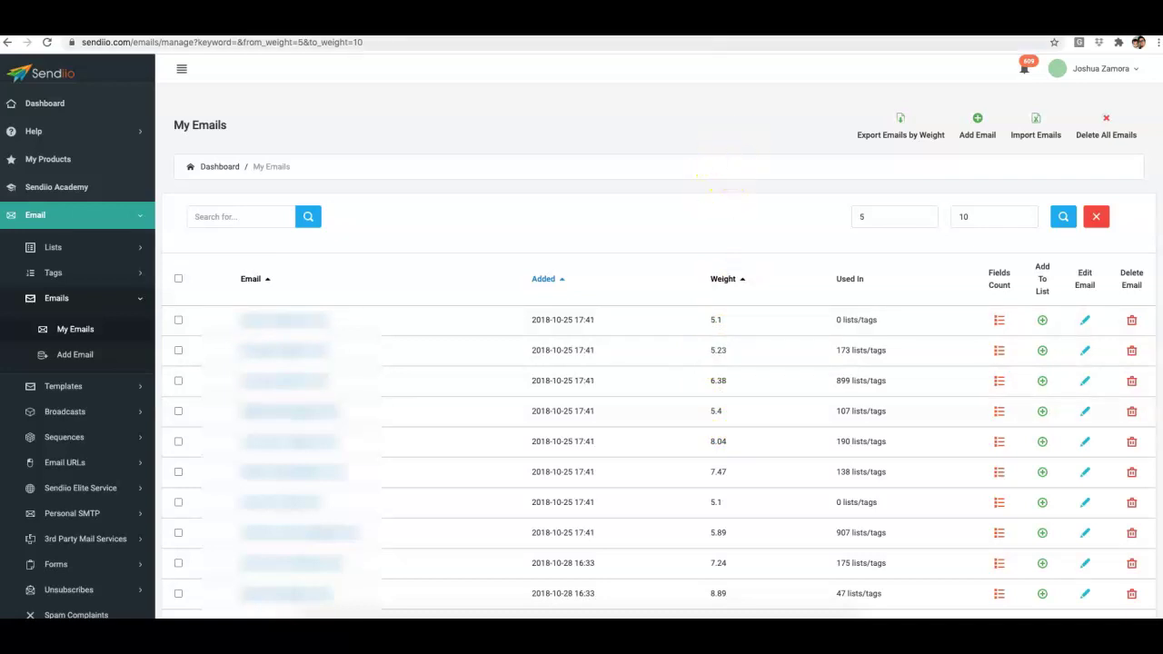
Switch to the Postmark pricing page and review the monthly plans by email volume, price and additional email cost
left_click(732, 18)
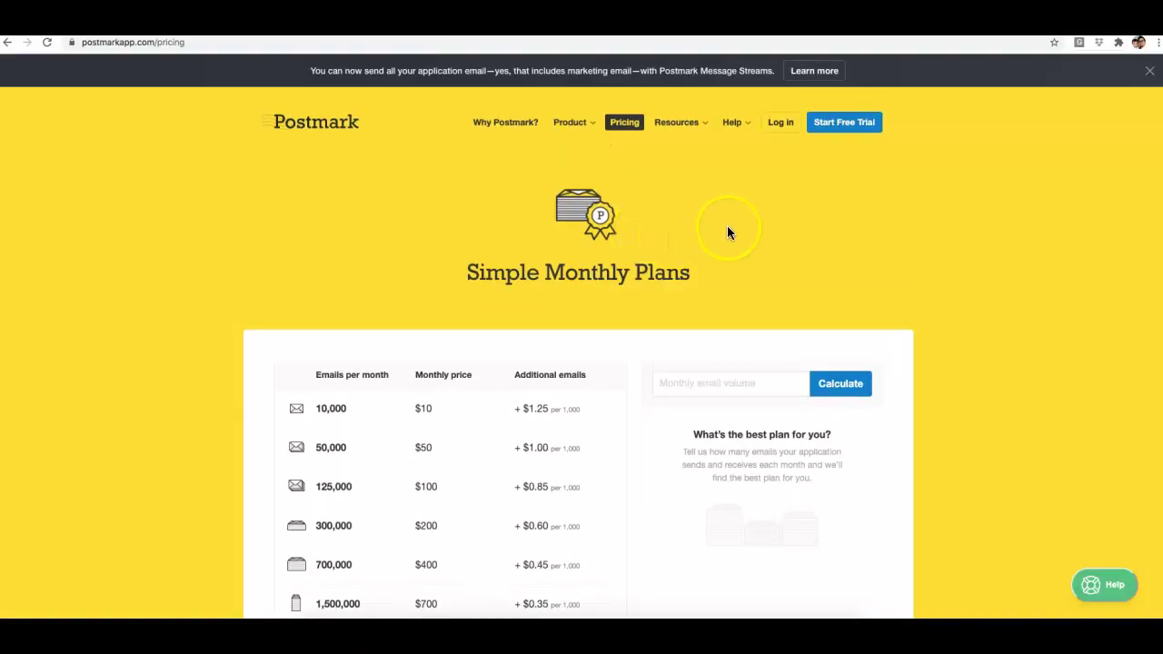
scroll(744, 223, "down", 2)
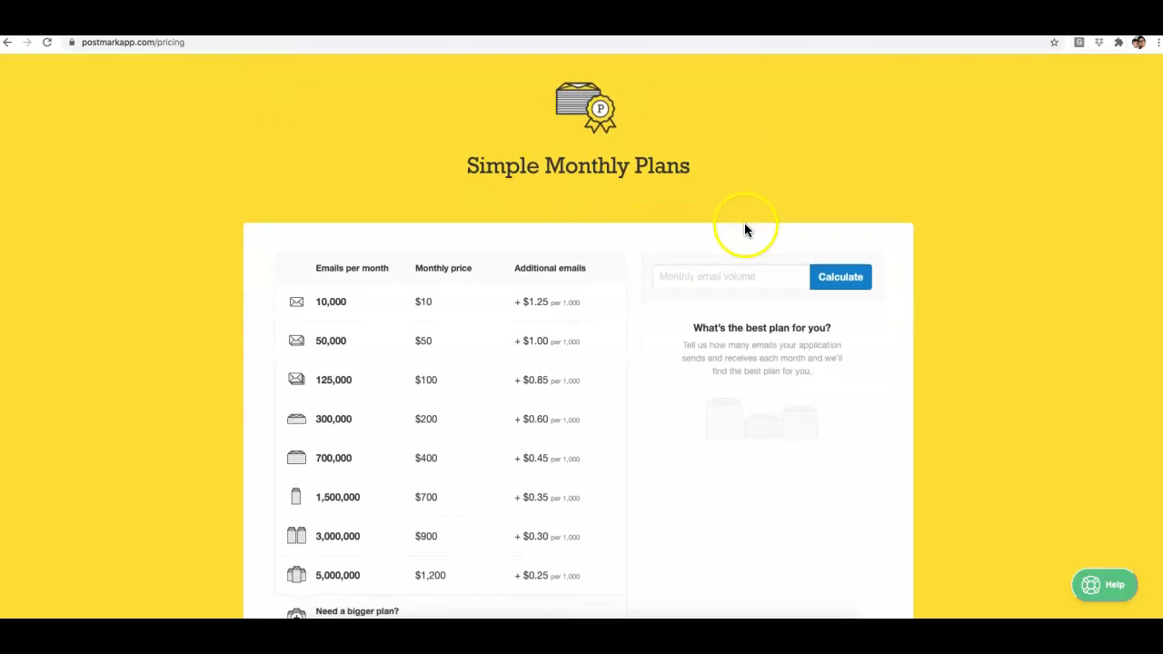
scroll(462, 415, "down", 1)
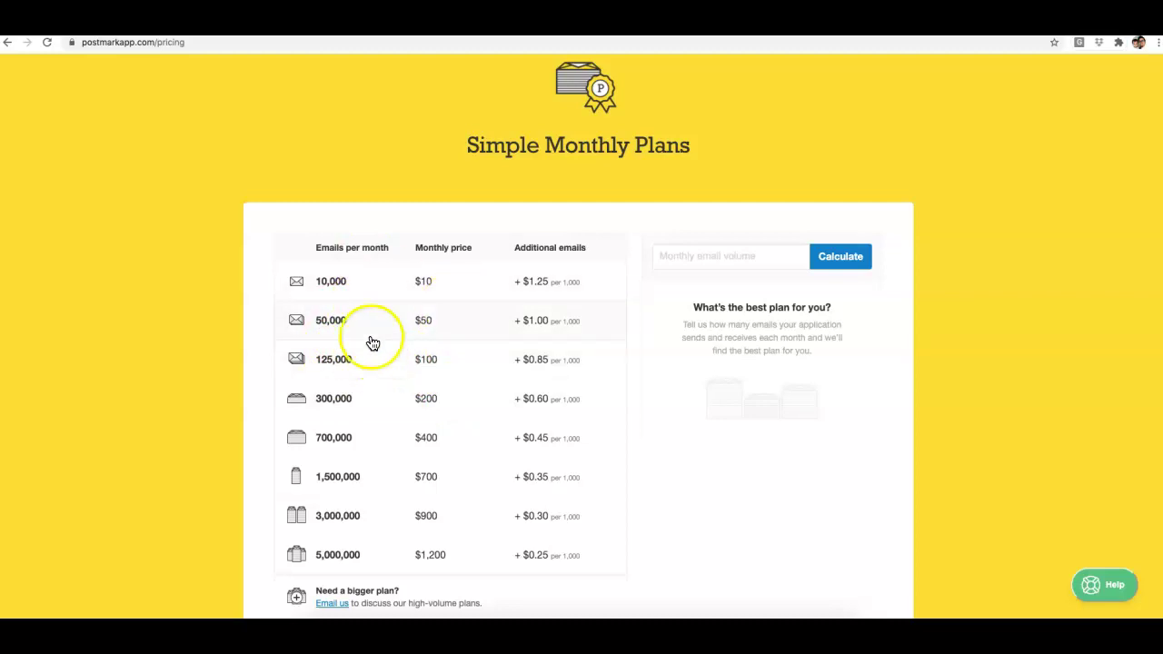
scroll(541, 267, "up", 3)
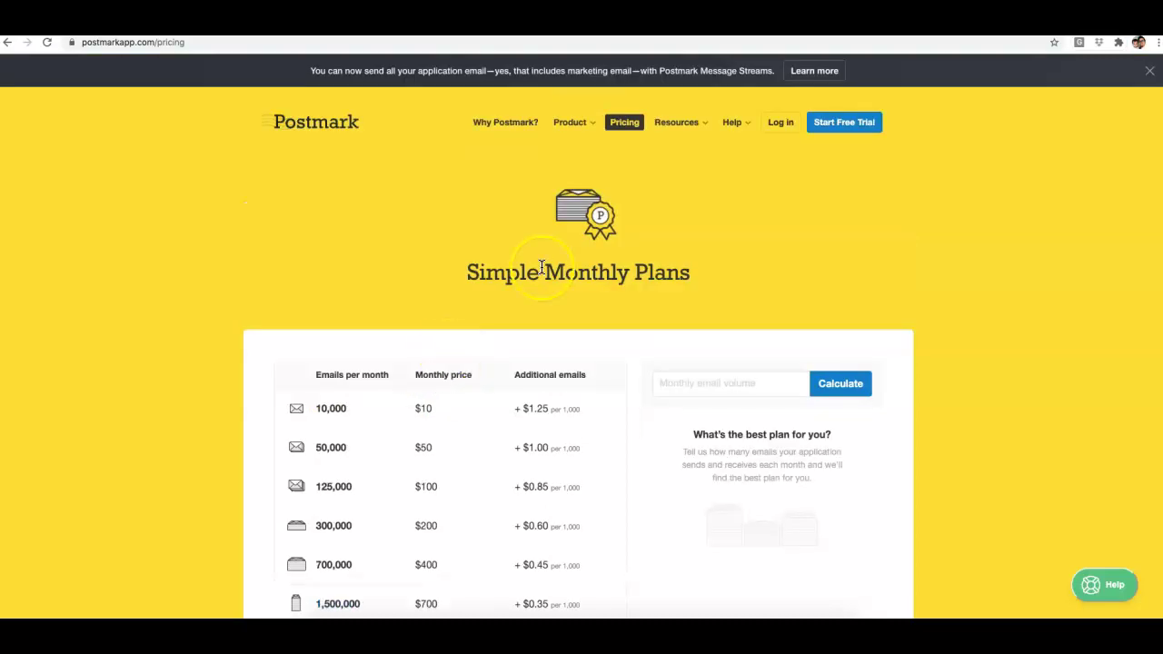